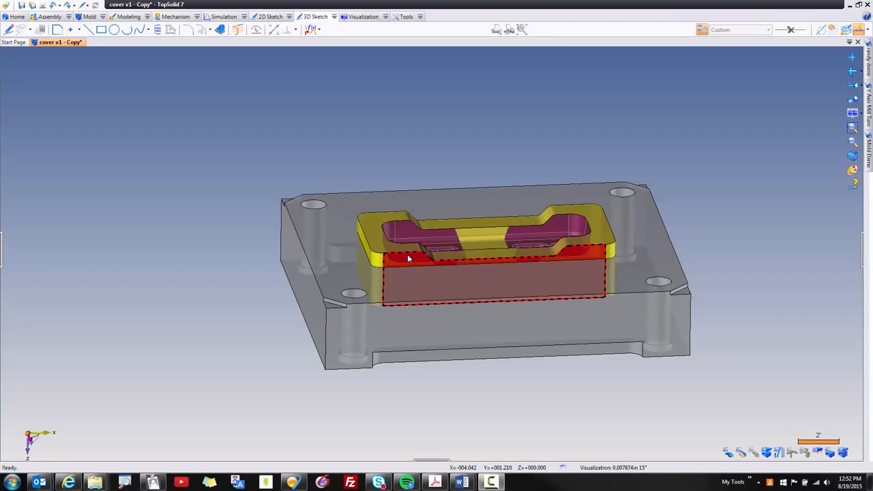
Start a cooling circuit that includes the A clamping plate and the cavity block
middle_click_drag(408, 255, 408, 258)
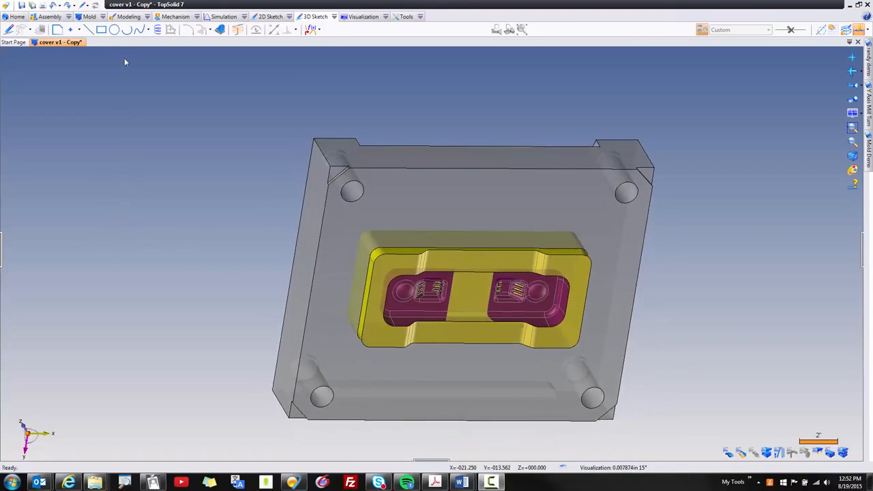
left_click(89, 16)
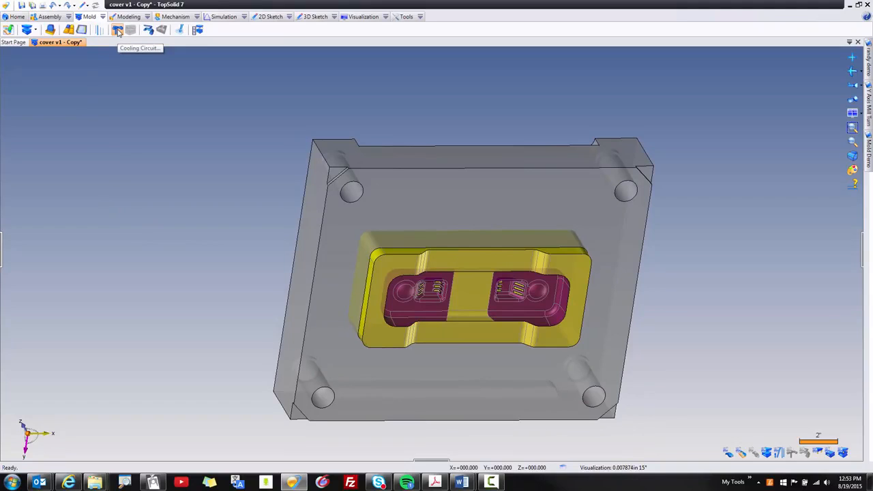
left_click(118, 30)
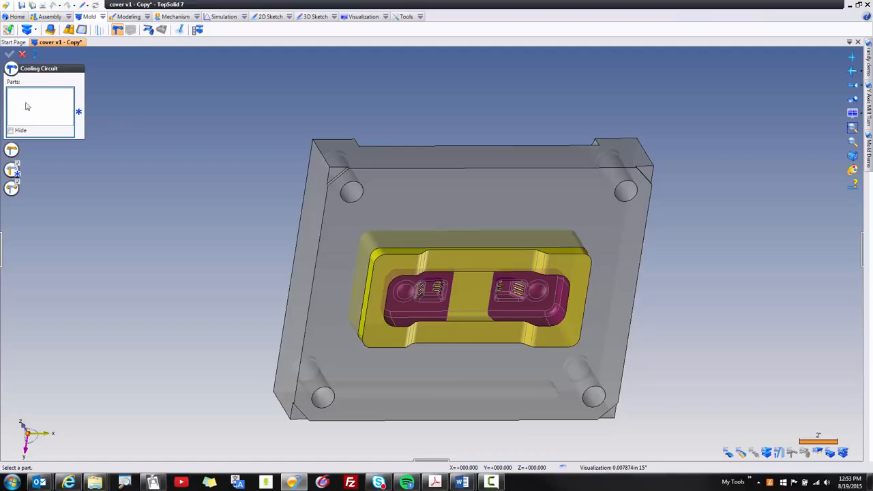
left_click(339, 244)
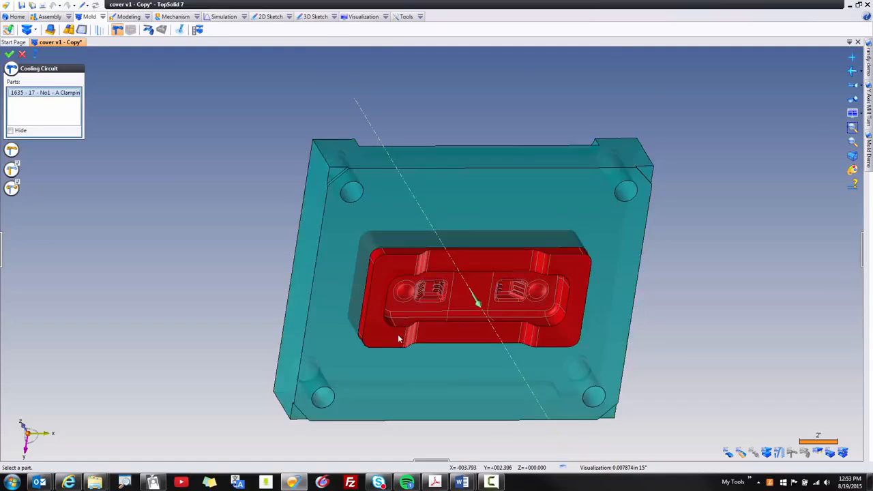
left_click(400, 335)
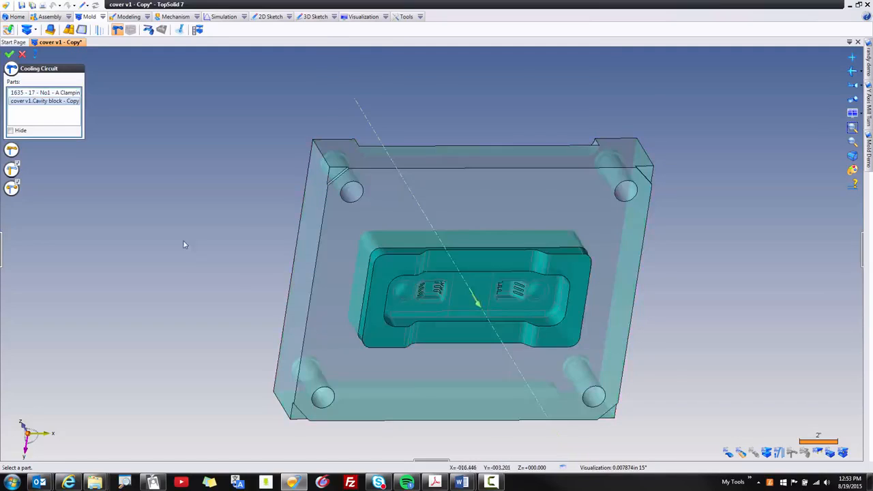
Review the cooling circuit's drilling, baffle line and component settings, and create the circuit with the default values
left_click(12, 149)
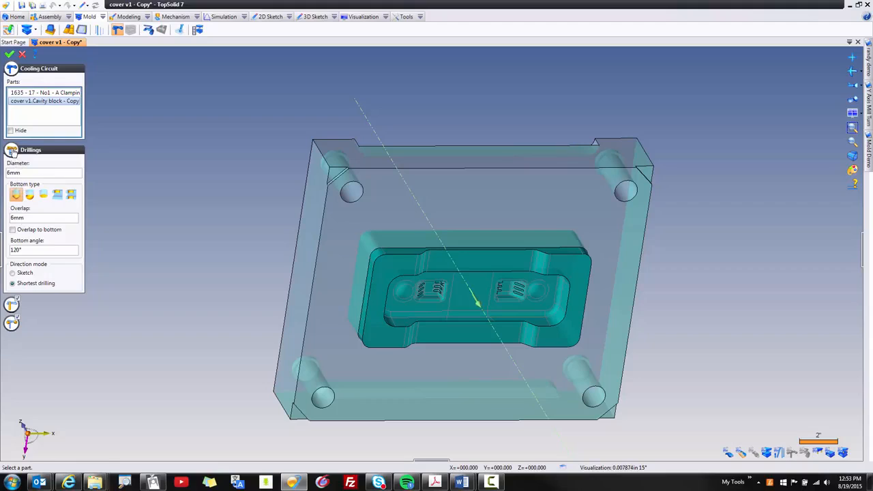
left_click(11, 151)
left_click(11, 170)
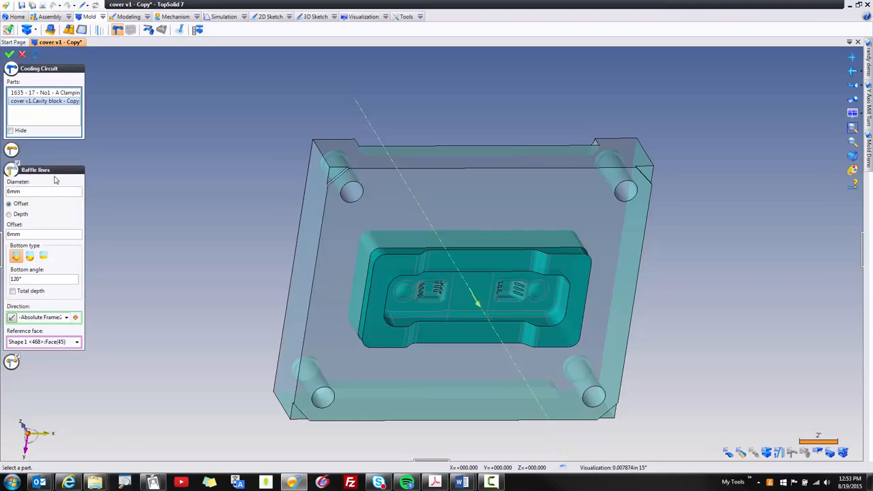
left_click(11, 171)
left_click(12, 189)
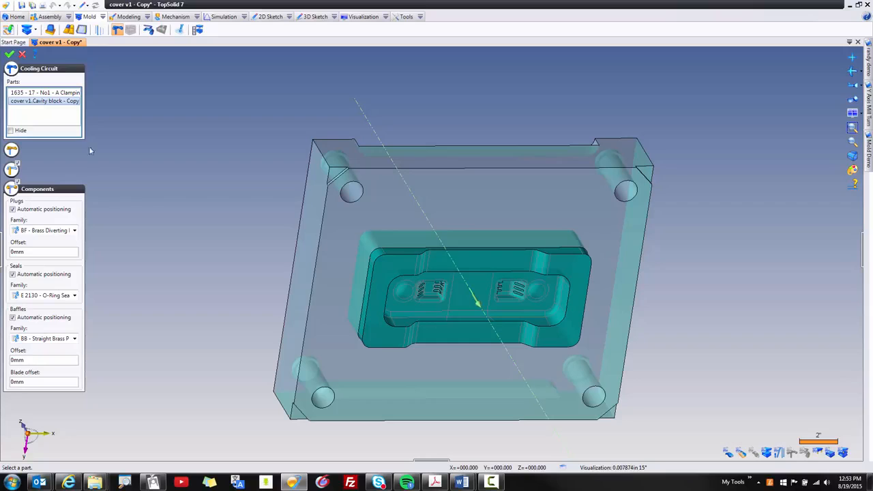
left_click(9, 54)
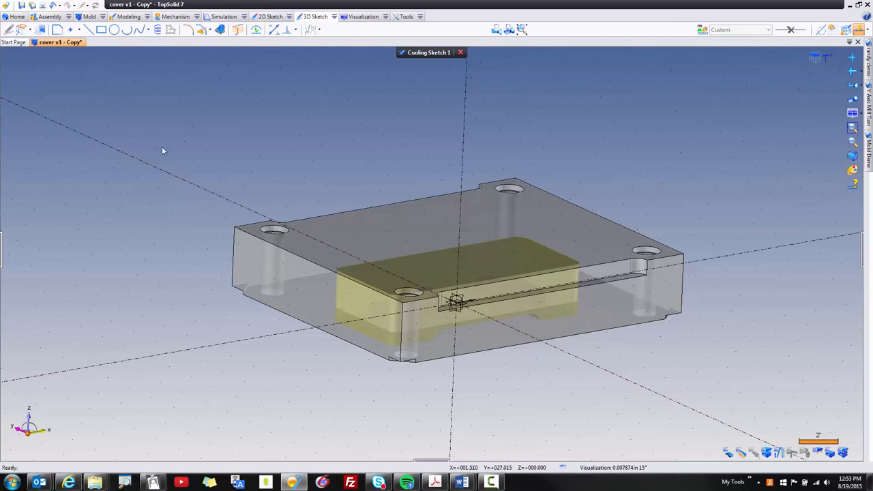
Place a Point on Shape on the clamping plate's end face as the cooling line's starting point
left_click(80, 30)
left_click(81, 30)
left_click(75, 29)
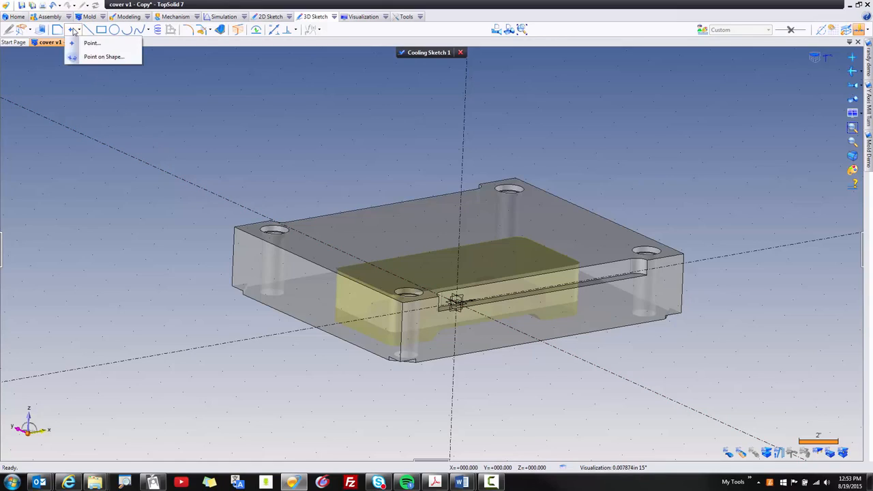
left_click(96, 58)
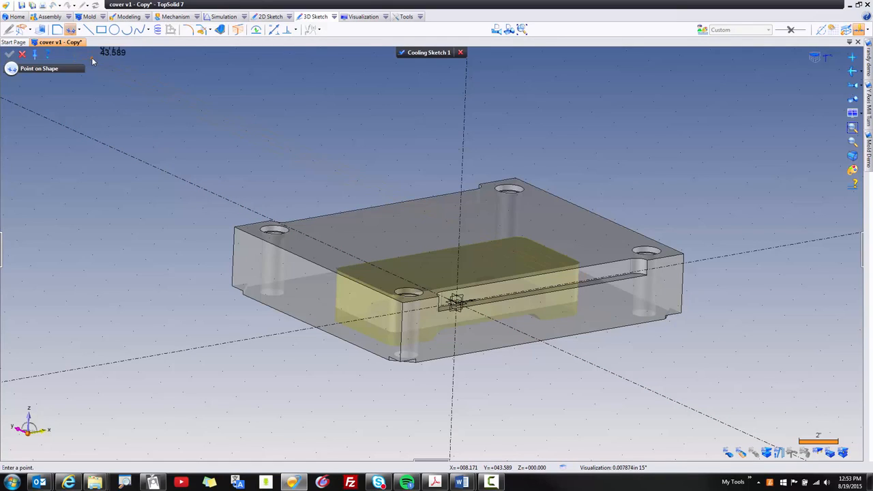
left_click(341, 296)
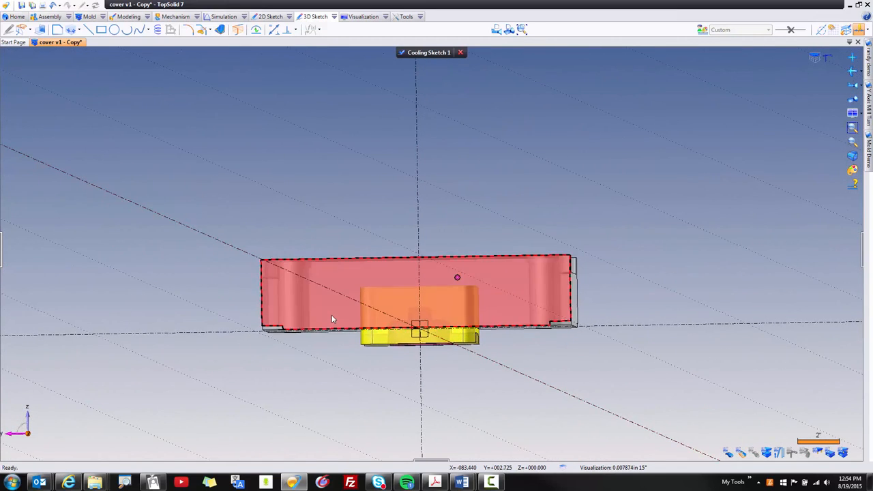
Apply a Centering constraint placing the point midway between the clamping plate's outside face and the cavity block's top face
left_click(289, 31)
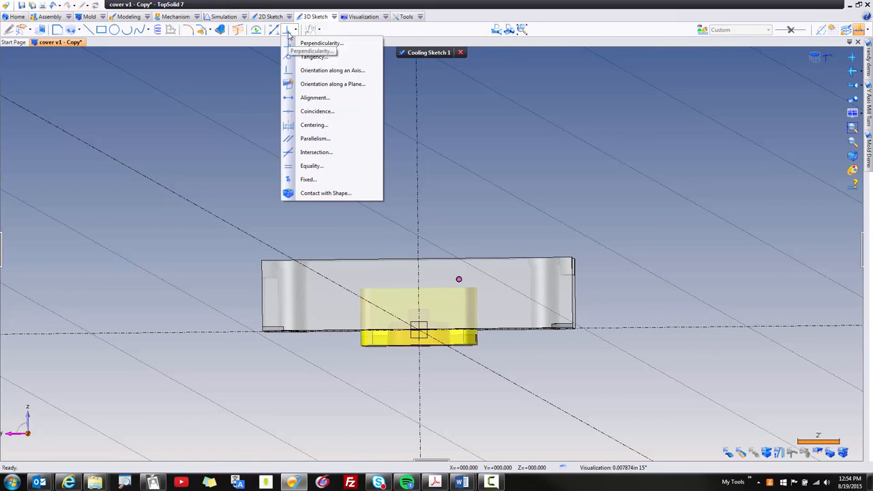
left_click(331, 128)
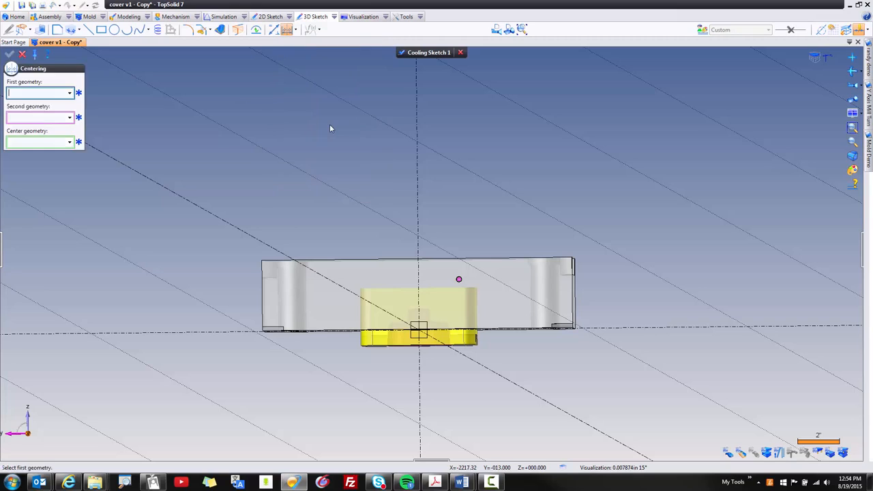
left_click(397, 251)
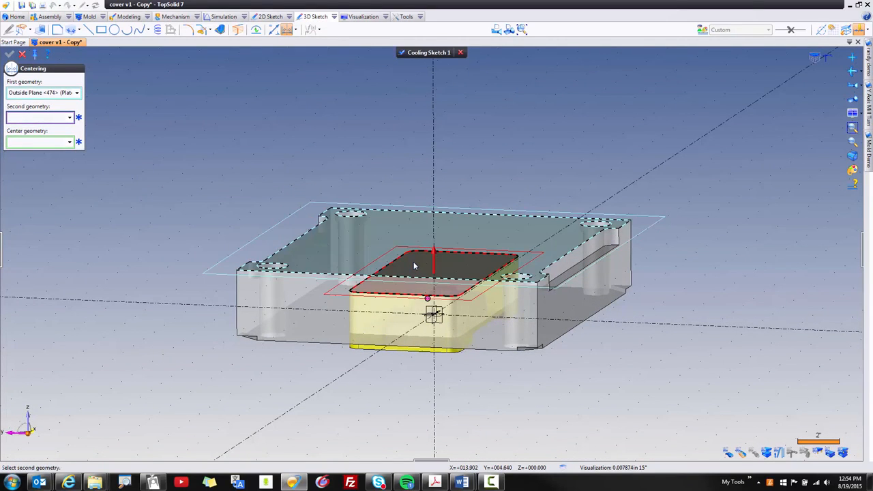
left_click(414, 264)
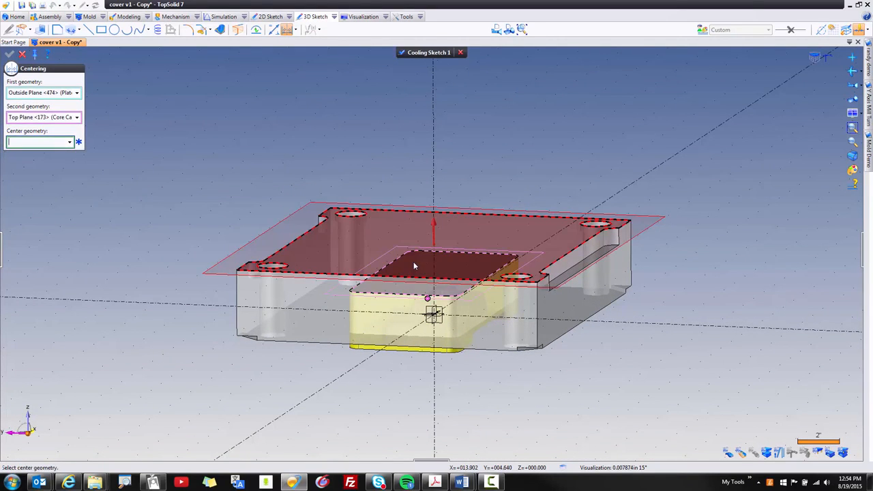
left_click(427, 300)
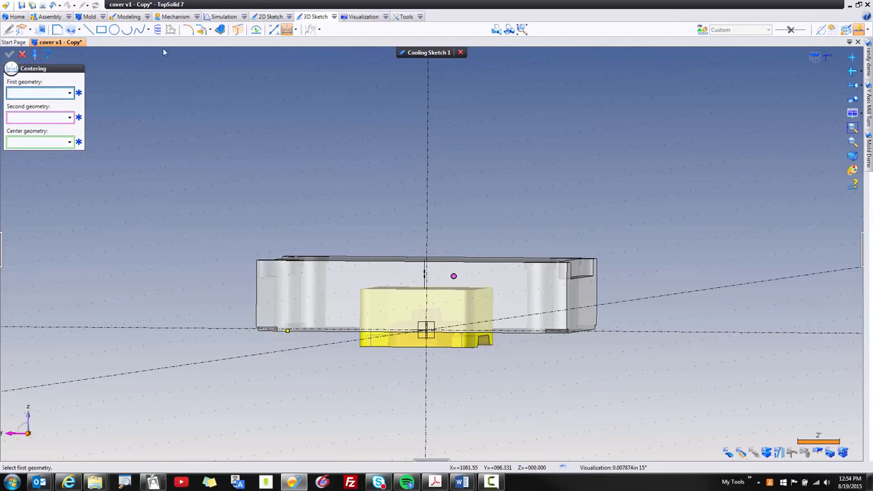
Dimension the point 2 in sideways from the mold's lengthwise center plane
left_click(273, 29)
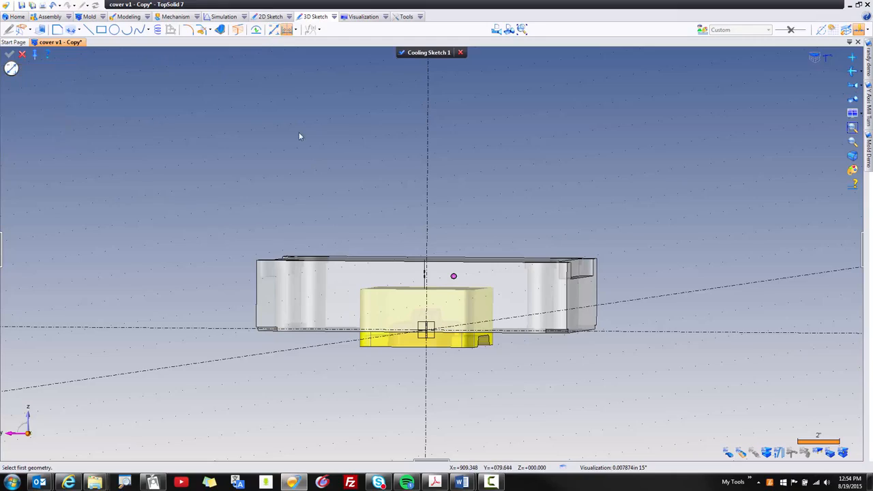
left_click(453, 278)
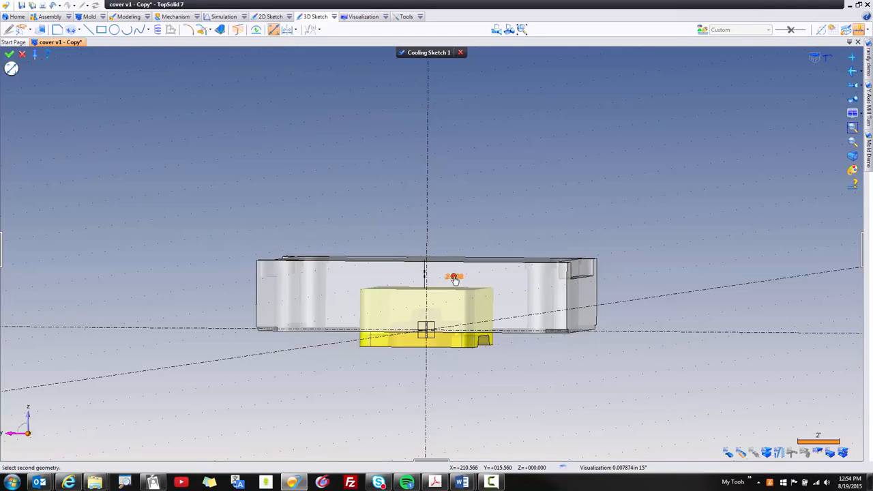
middle_click_drag(454, 279, 386, 228)
middle_click_drag(441, 336, 321, 376)
left_click(443, 339)
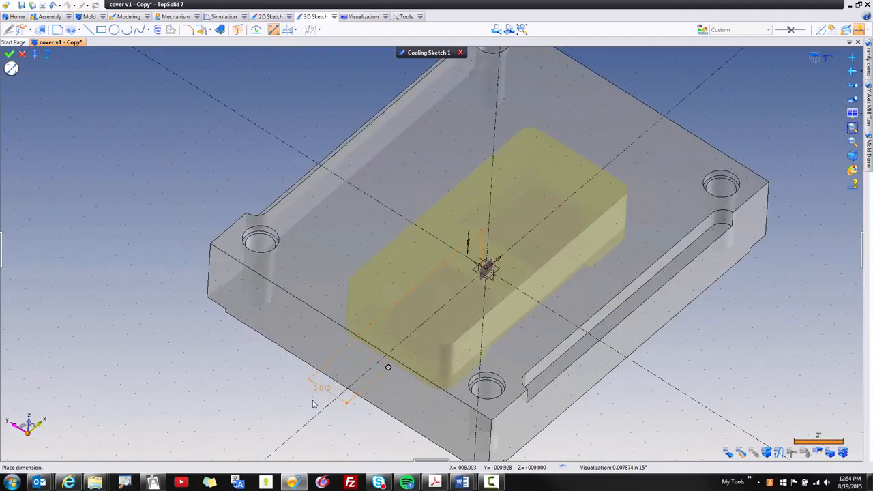
left_click(315, 401)
type("2")
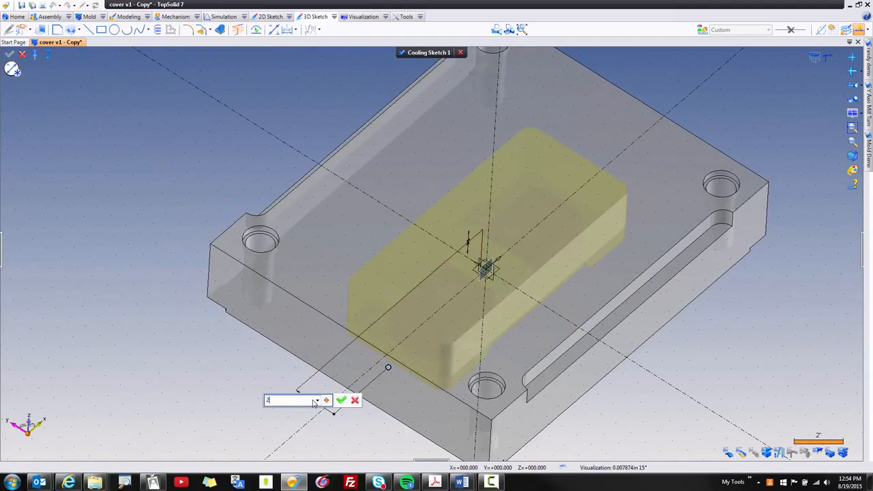
key("Return")
middle_click_drag(228, 350, 228, 349)
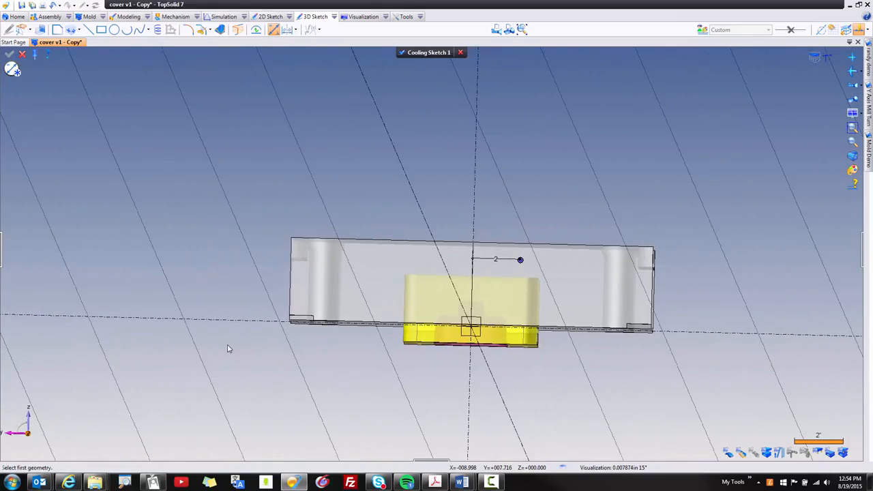
Start a contour at the end-face point and draw a straight segment about 4.18 in lengthwise, ending above the cavity block
left_click(58, 29)
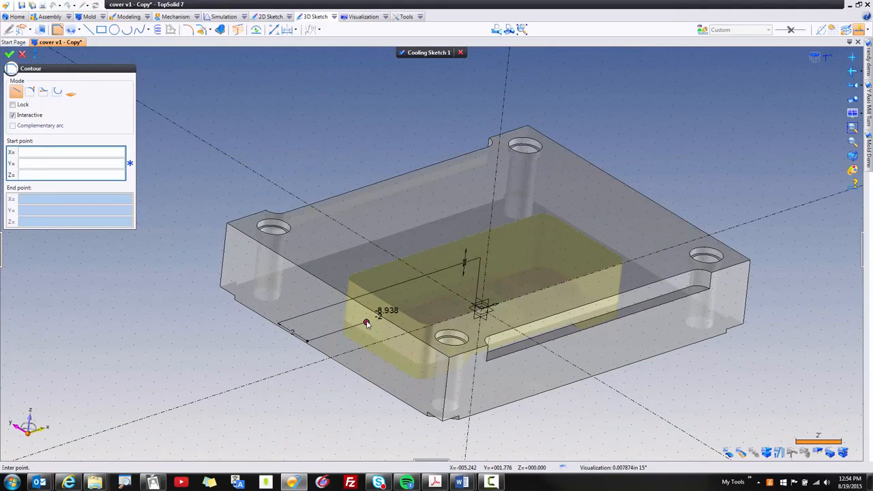
left_click(366, 323)
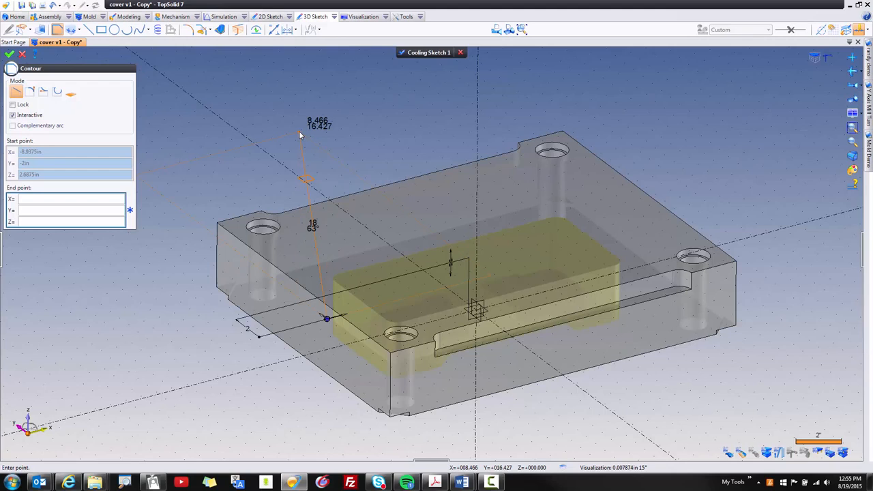
left_click(496, 31)
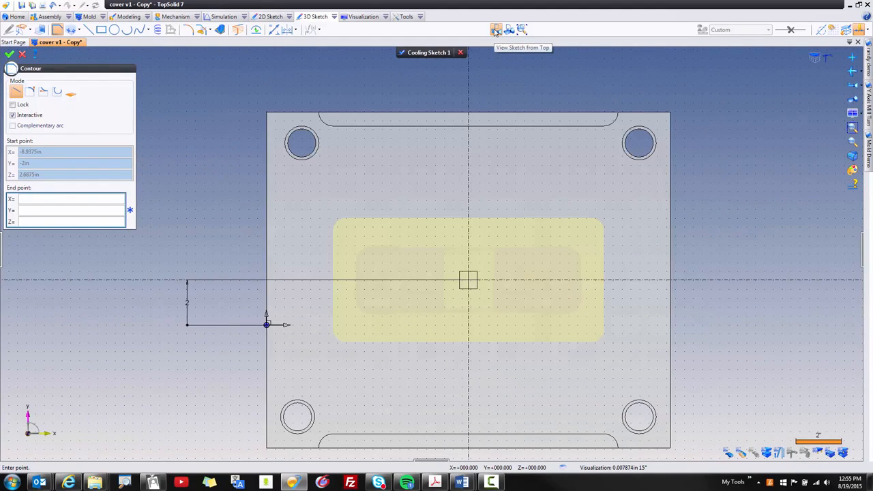
left_click(362, 329)
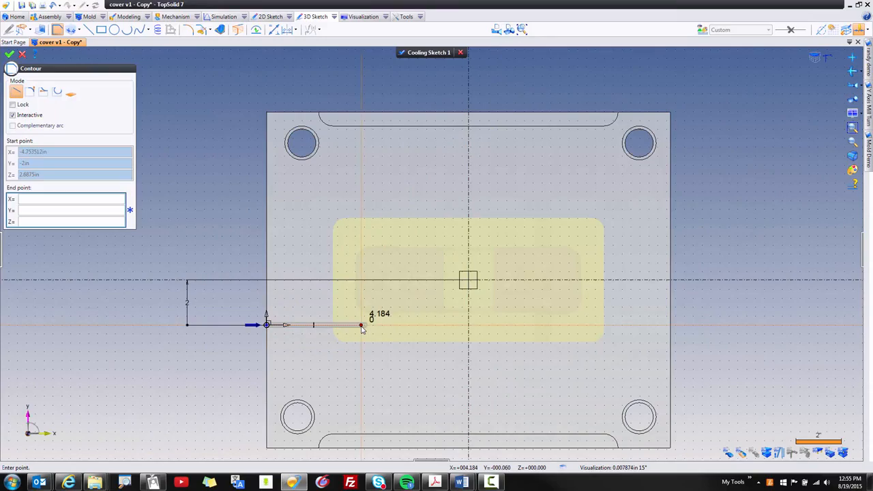
middle_click_drag(363, 329, 341, 184)
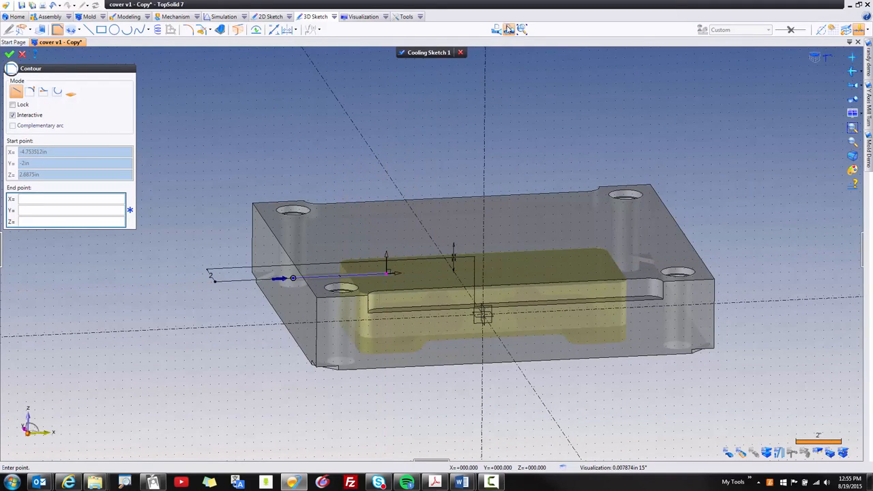
Continue the contour about 1.8 in down into the cavity block, about 9.57 in along it, back up, and out to the opposite end face
left_click(496, 31)
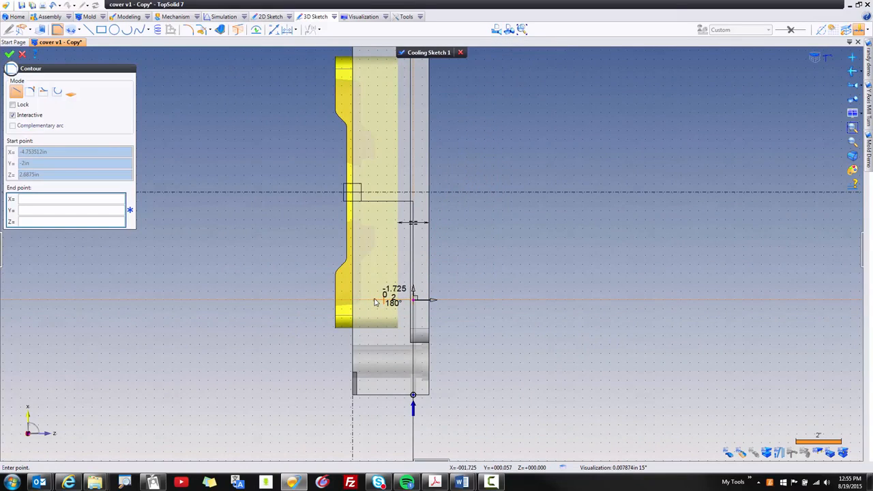
left_click(371, 299)
middle_click_drag(367, 193, 367, 331)
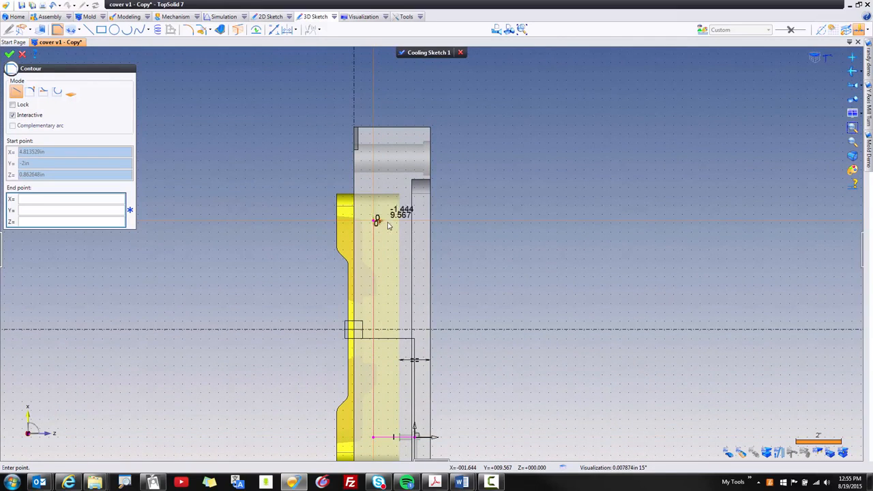
left_click(378, 220)
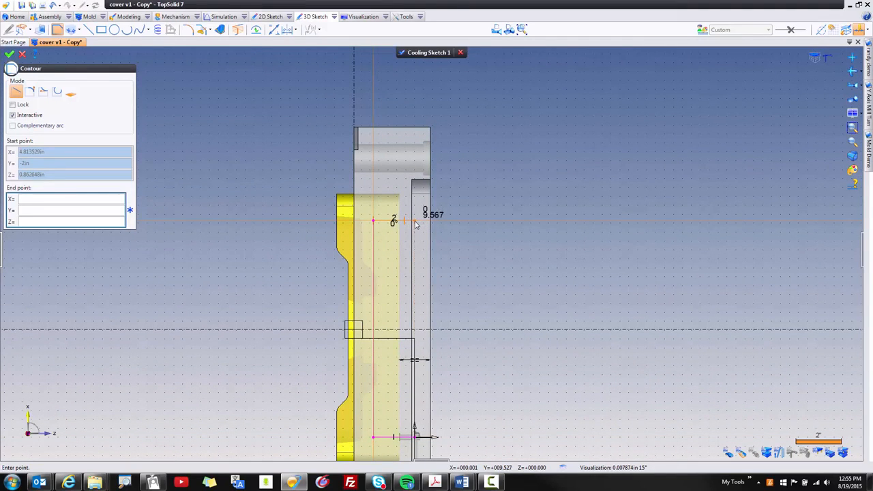
left_click(414, 220)
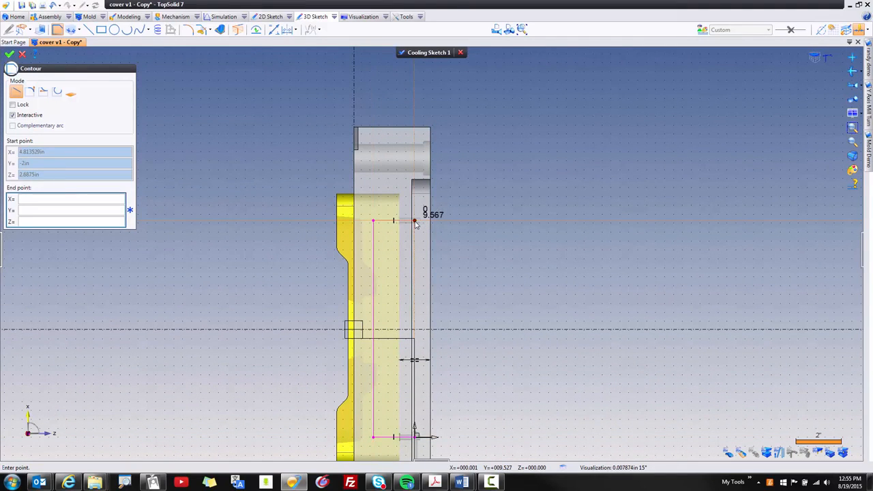
right_click(415, 135)
left_click(429, 137)
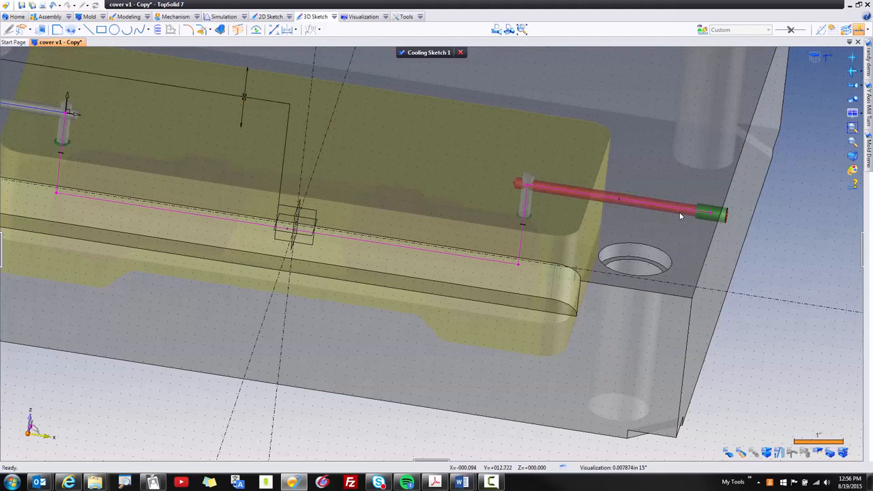
Set the drilling that reaches the plate's far end face as the cooling circuit's exit
right_click(680, 214)
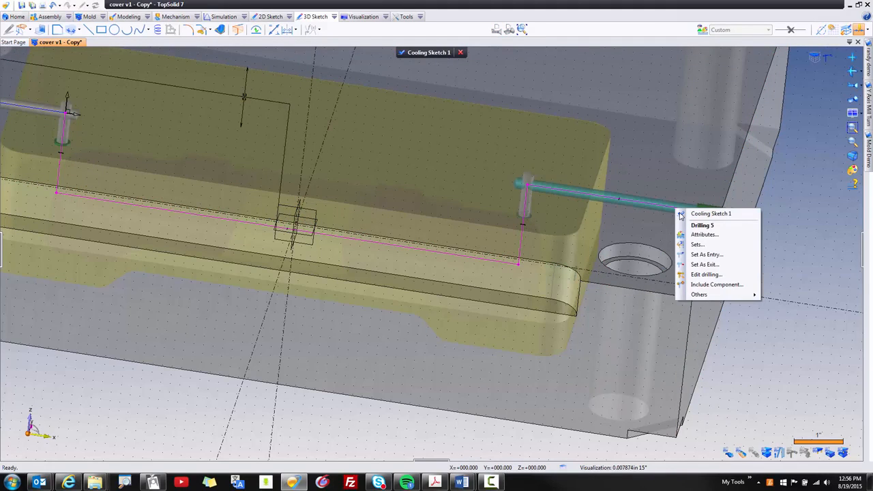
left_click(722, 265)
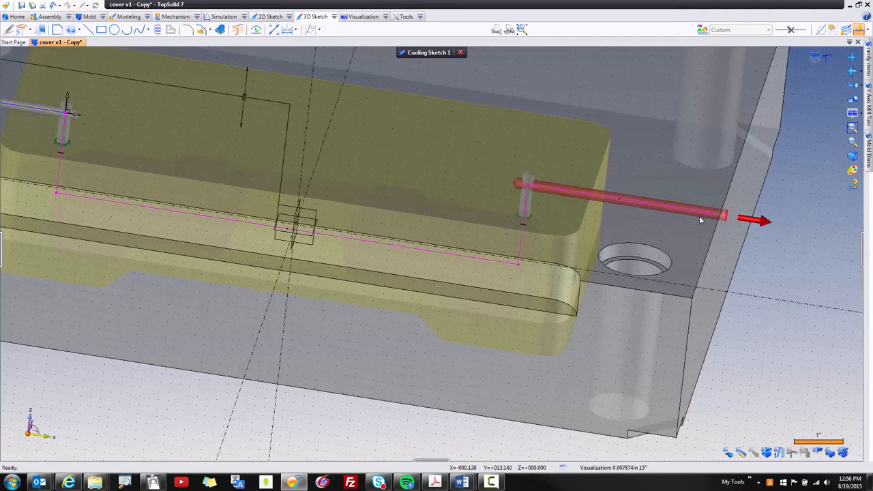
Include a reversed JP - Jiffy-Tite Male fitting, code JP 250, in the exit drilling, seated just inside the plate's end face
right_click(700, 218)
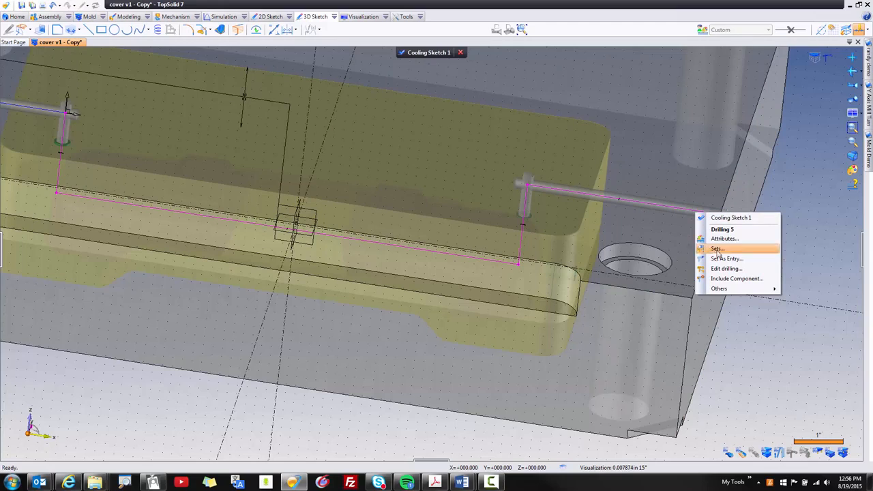
left_click(737, 280)
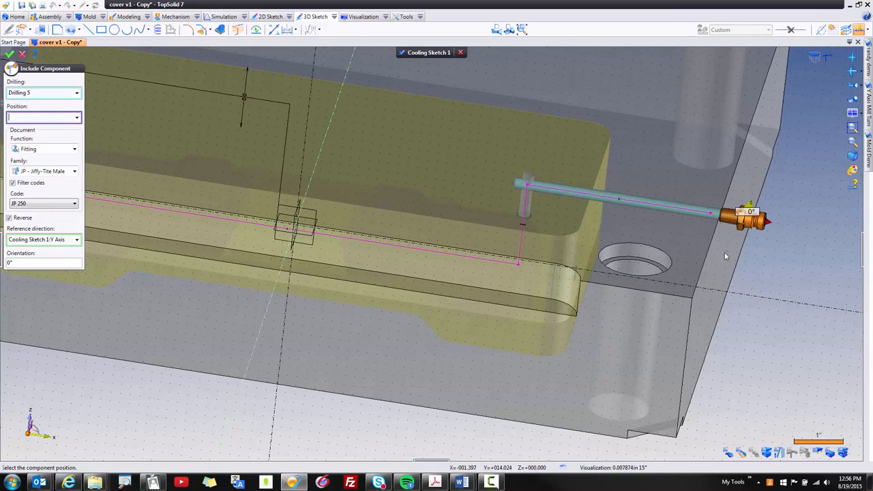
left_click(698, 228)
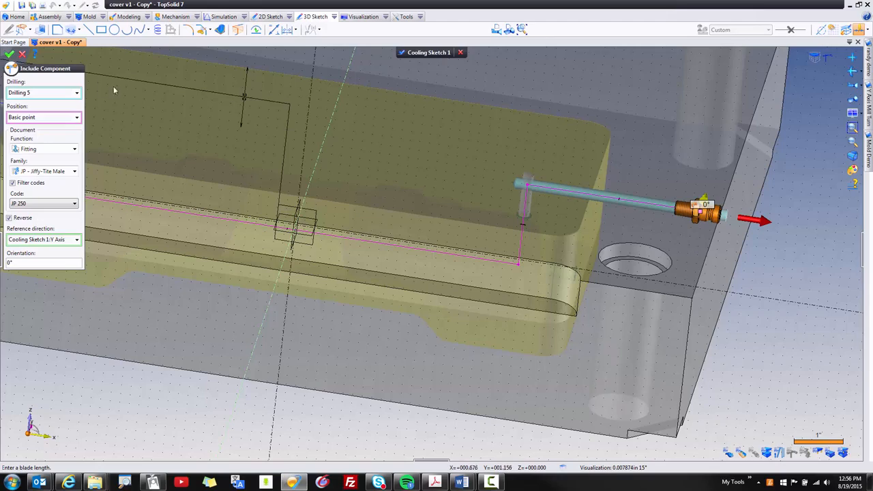
left_click(9, 56)
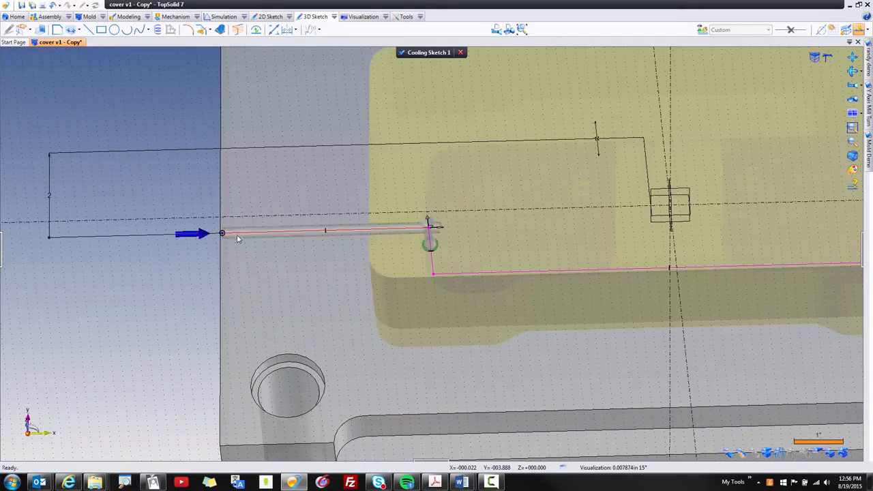
Include a matching JP 250 Jiffy-Tite Male fitting just inside the entry drilling's outer end and finish the cooling sketch
right_click(238, 236)
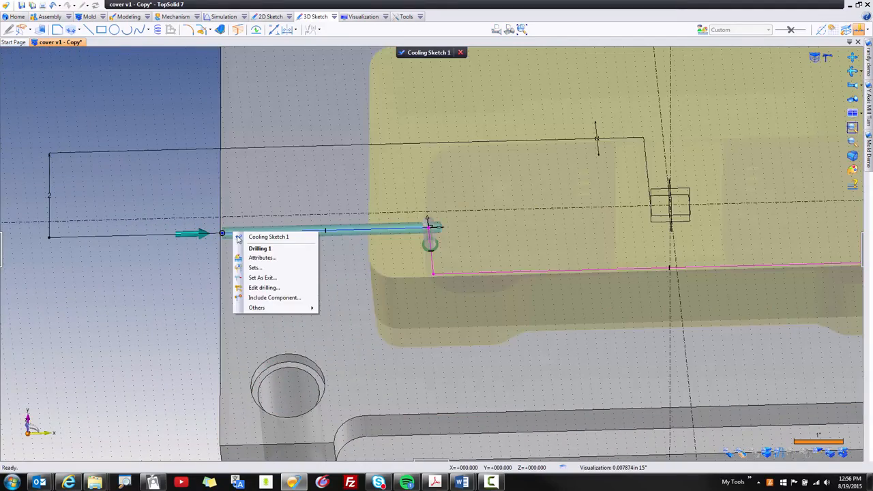
left_click(281, 298)
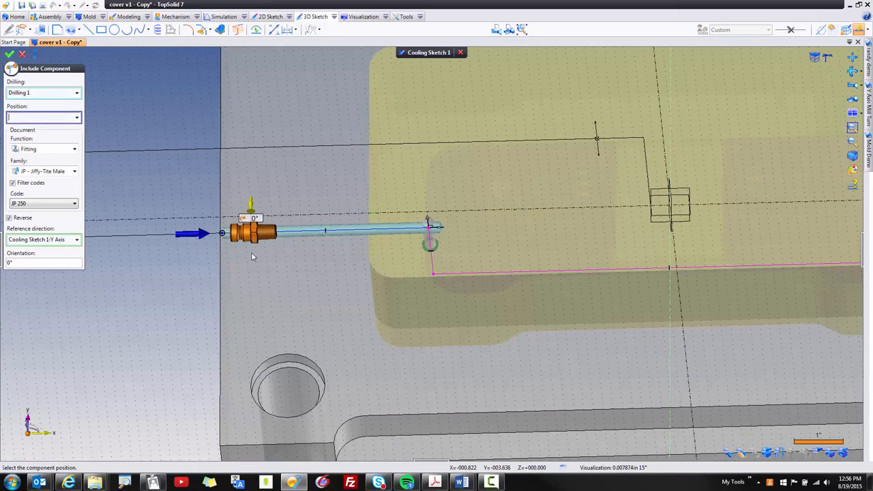
left_click(252, 256)
left_click(9, 54)
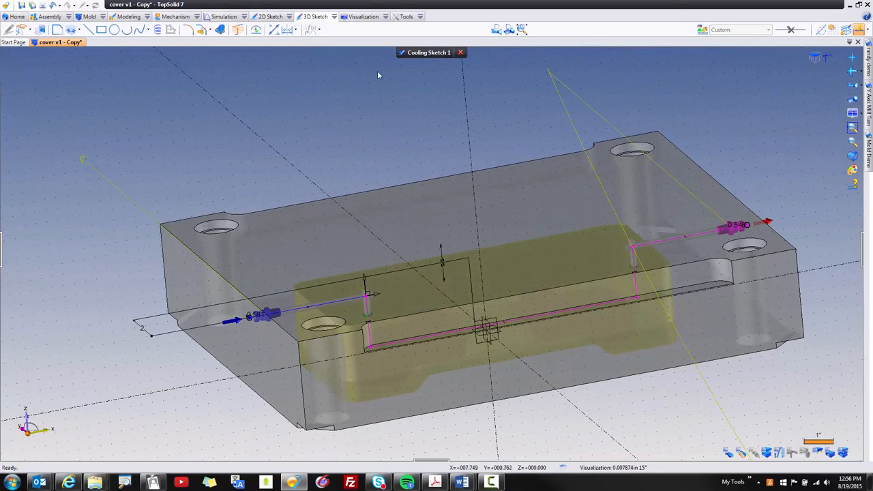
left_click(413, 55)
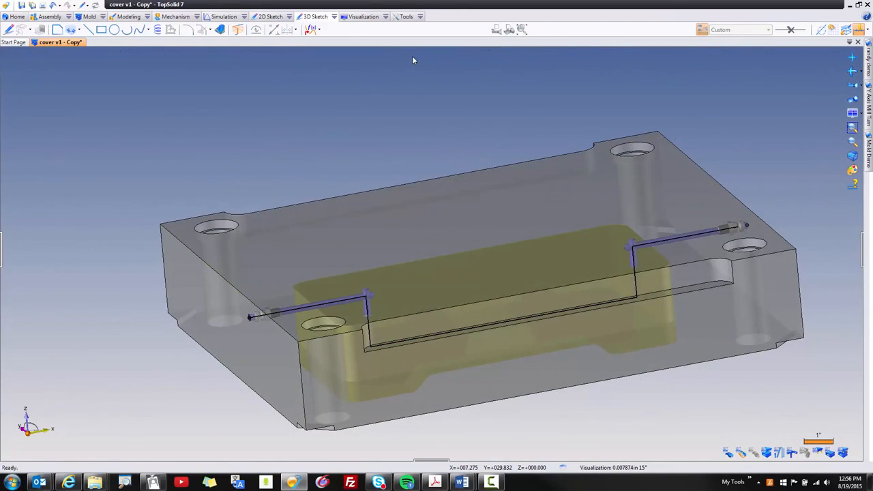
Run the cooling circuit process on Cooling Circuit 1, applying the default fitting, O-ring groove and screwed plug machining to all components
left_click(89, 16)
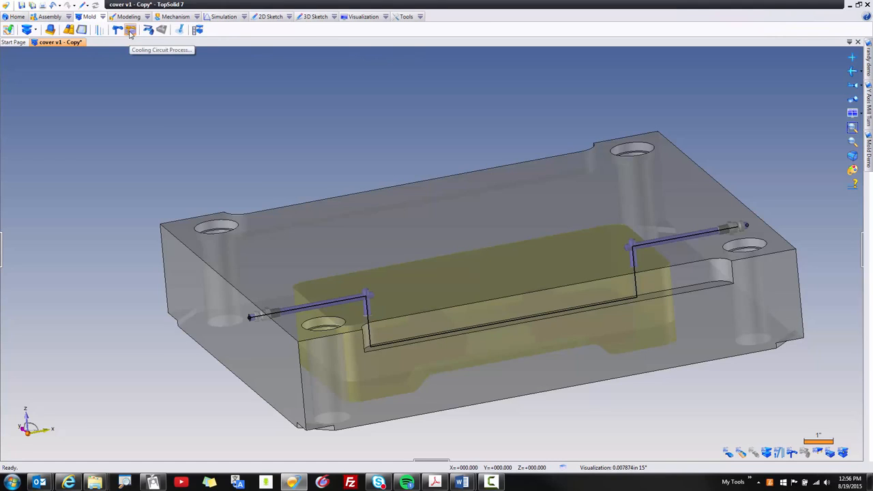
left_click(130, 31)
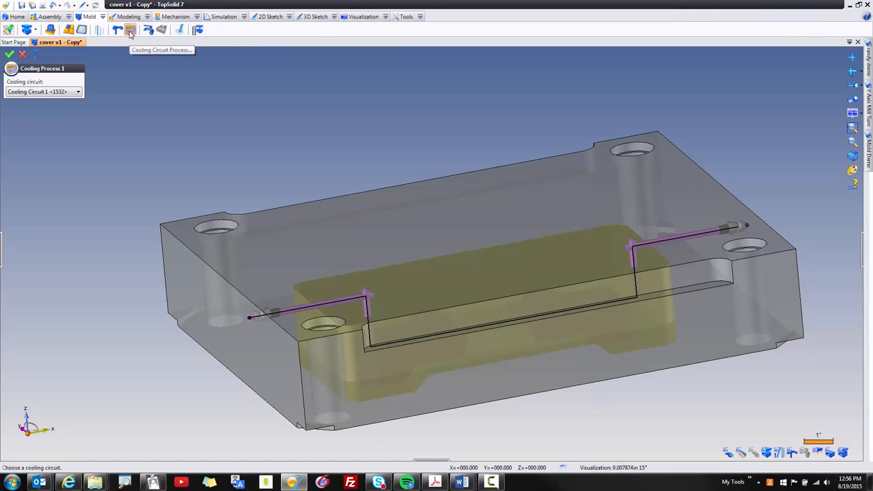
left_click(10, 55)
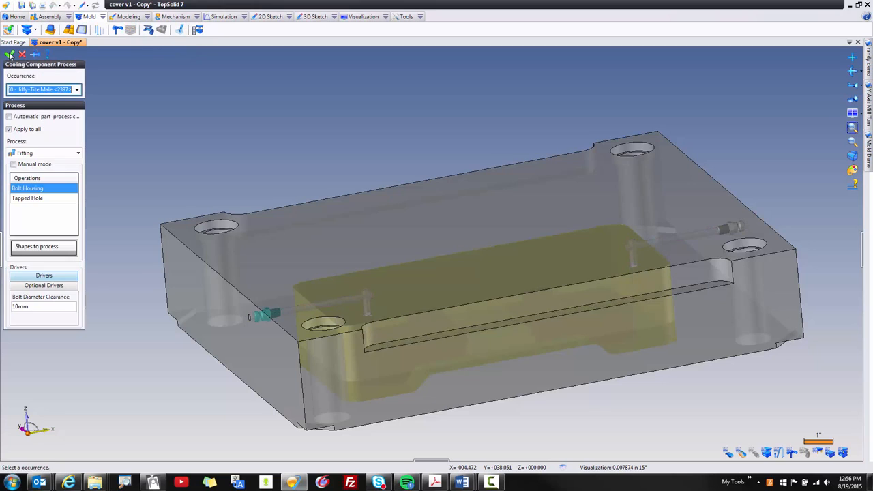
left_click(9, 55)
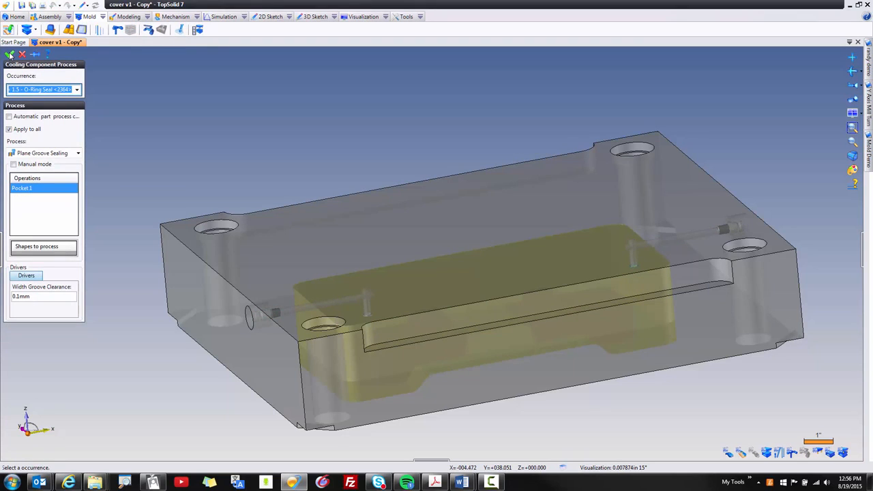
left_click(9, 55)
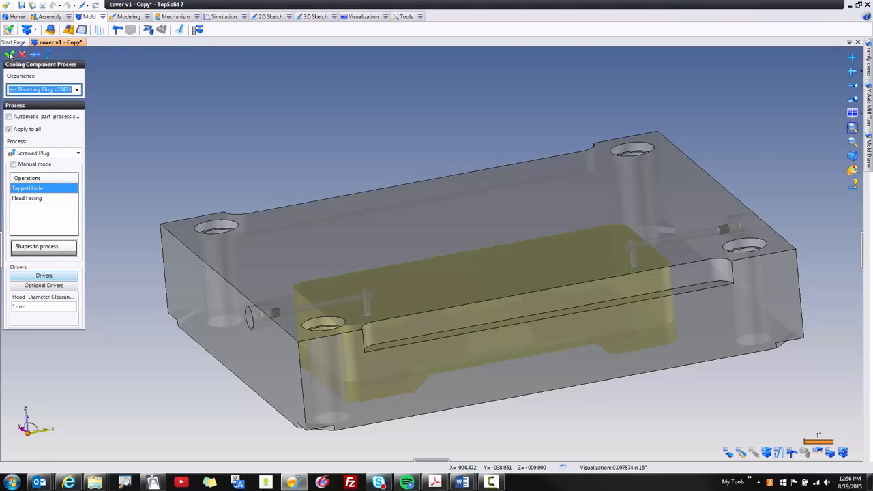
left_click(10, 56)
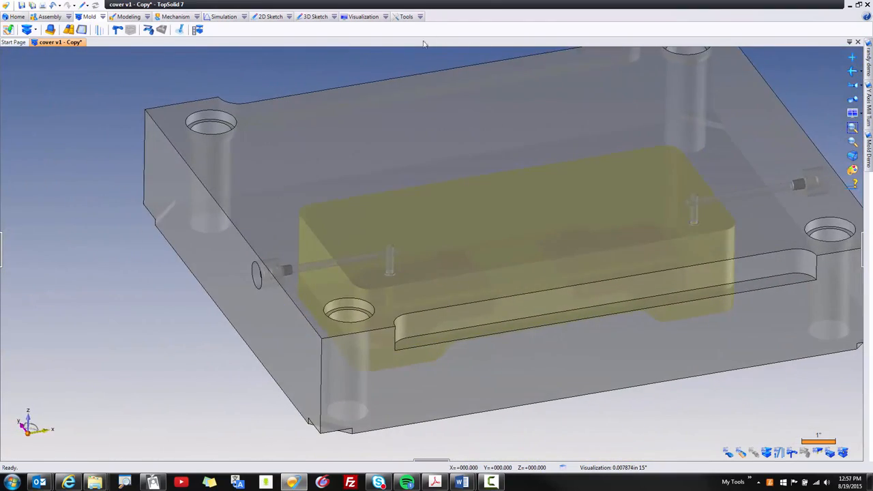
Create a section cut parallel to the plate's long side face, passing through the center of the vertical cooling drilling
left_click(362, 16)
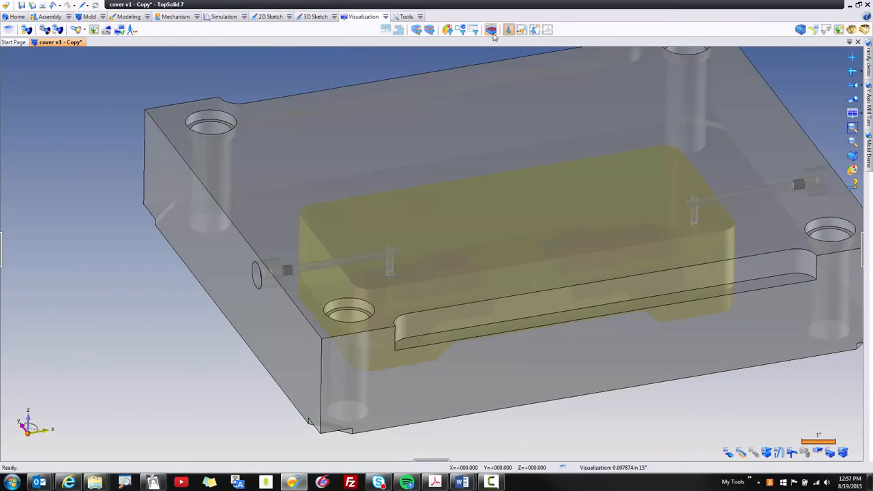
left_click(491, 29)
left_click(459, 382)
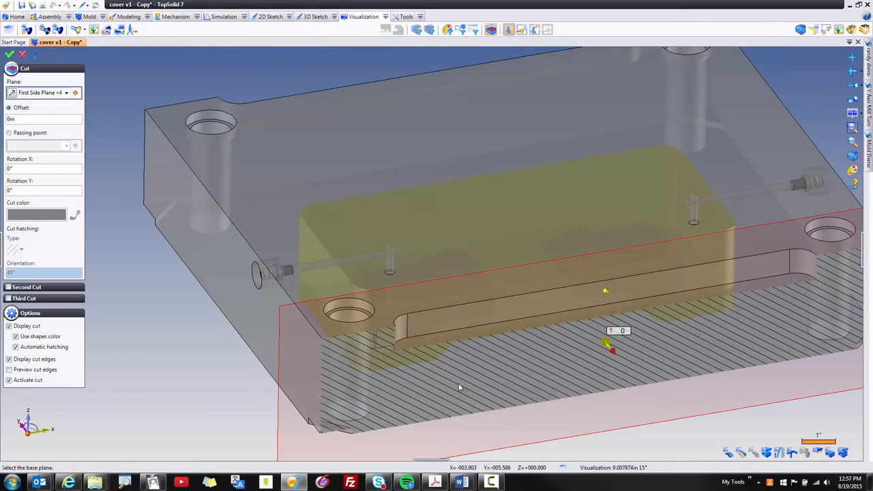
left_click_drag(613, 346, 559, 311)
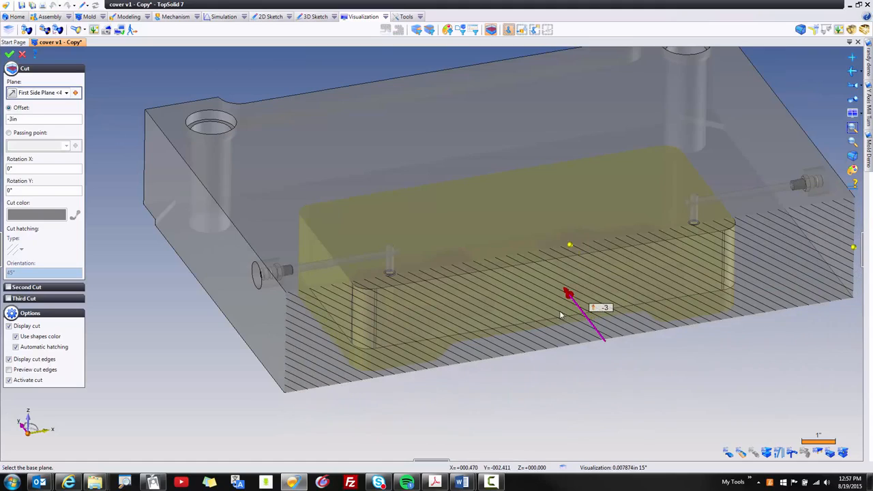
left_click(14, 134)
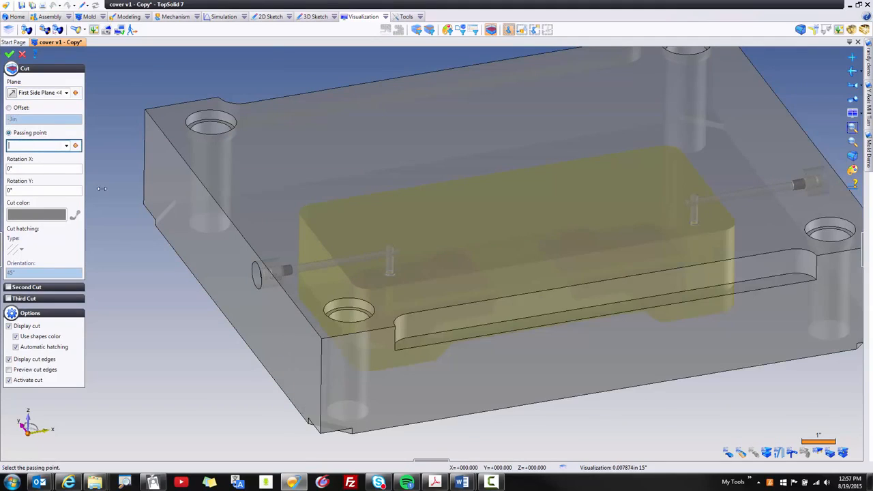
left_click(389, 273)
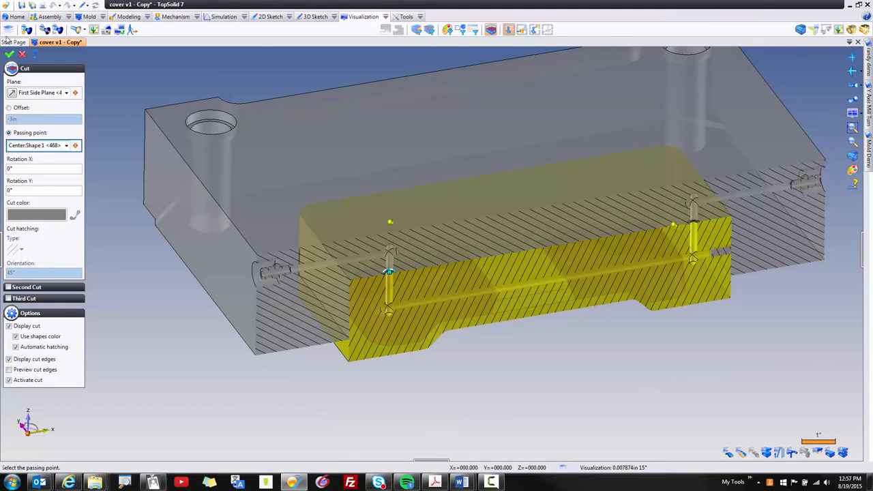
left_click(9, 54)
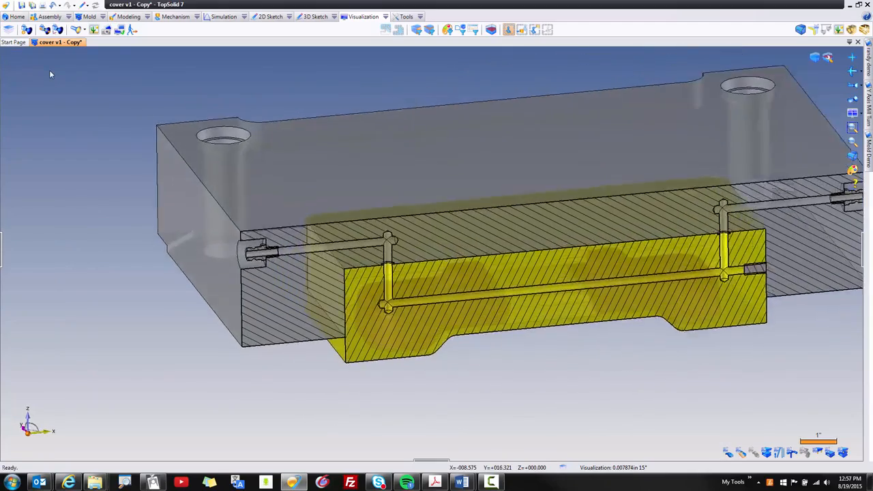